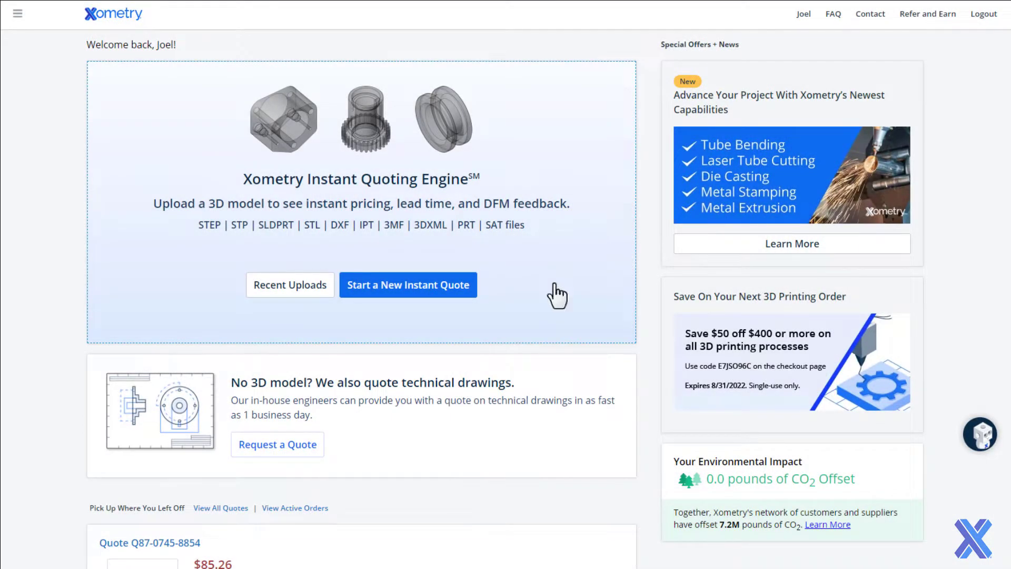
# - Start a new instant quote by uploading the xometry-tile.sldprt part file
pyautogui.click(405, 299)
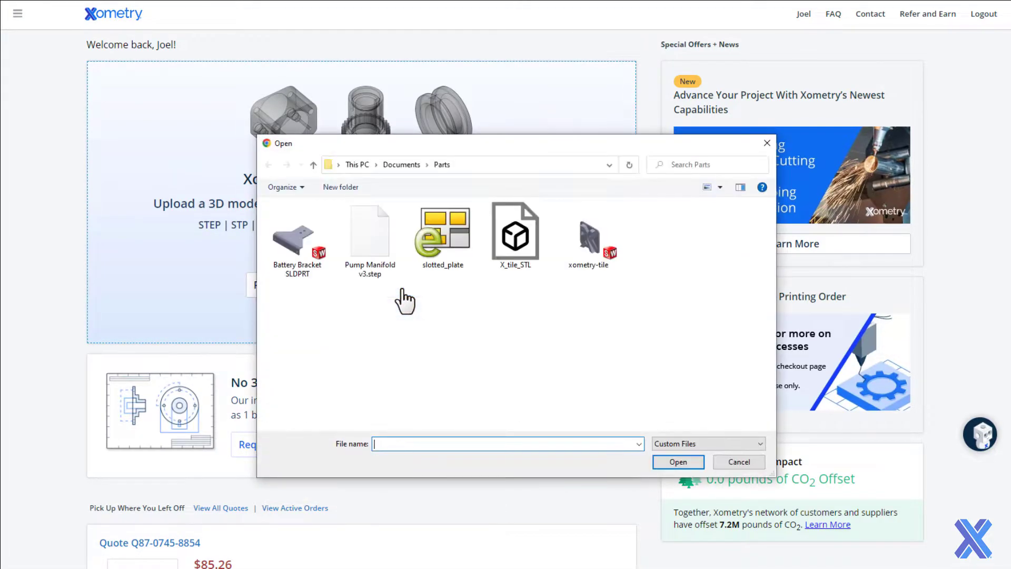
pyautogui.click(575, 250)
pyautogui.click(673, 463)
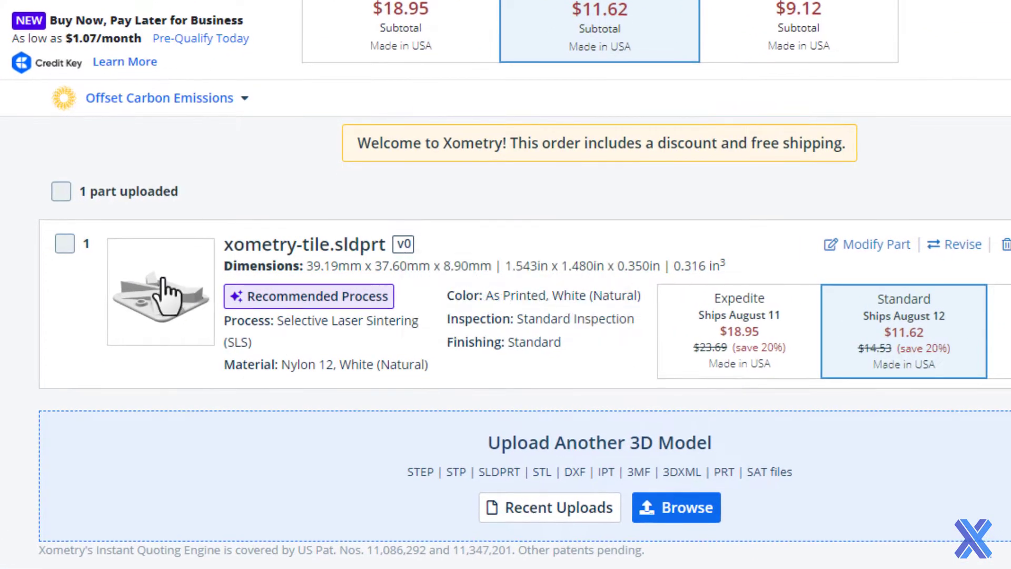
# - View the tile's 3D model in Configure Part, rotating it and resetting to the home orientation
pyautogui.click(163, 294)
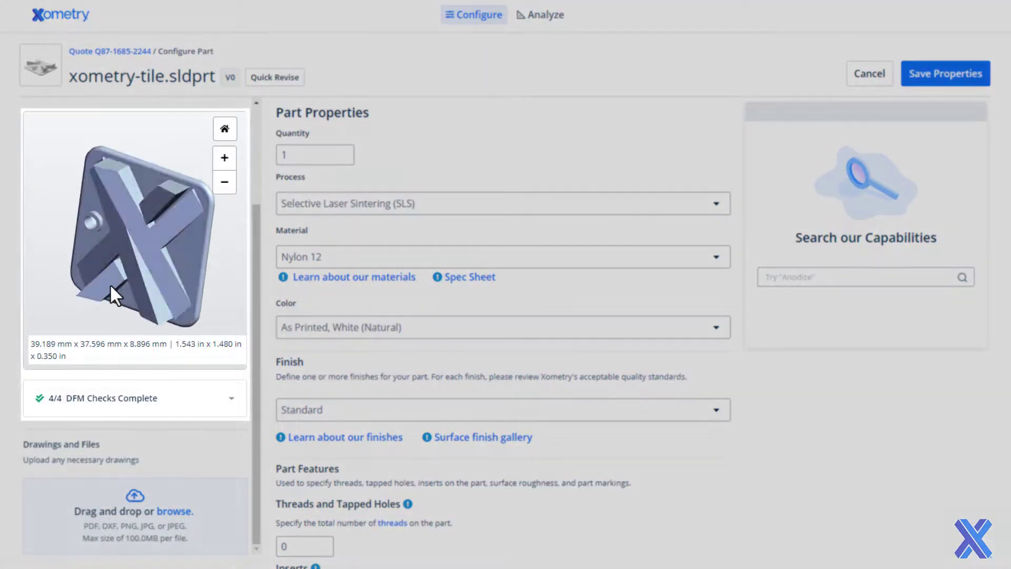
pyautogui.moveTo(111, 286)
pyautogui.mouseDown()
pyautogui.moveTo(185, 247)
pyautogui.moveTo(117, 270)
pyautogui.mouseUp()
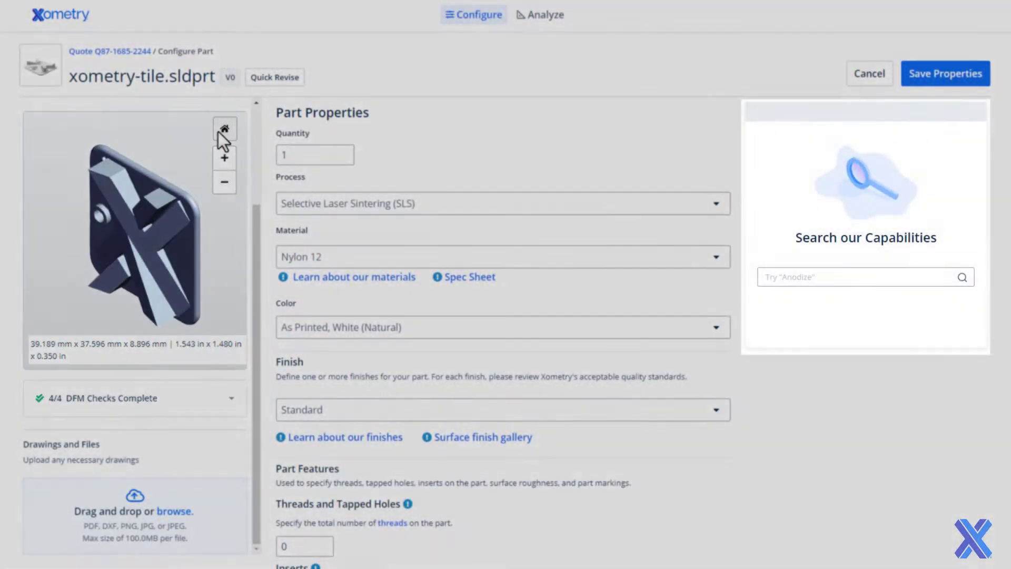
pyautogui.click(218, 133)
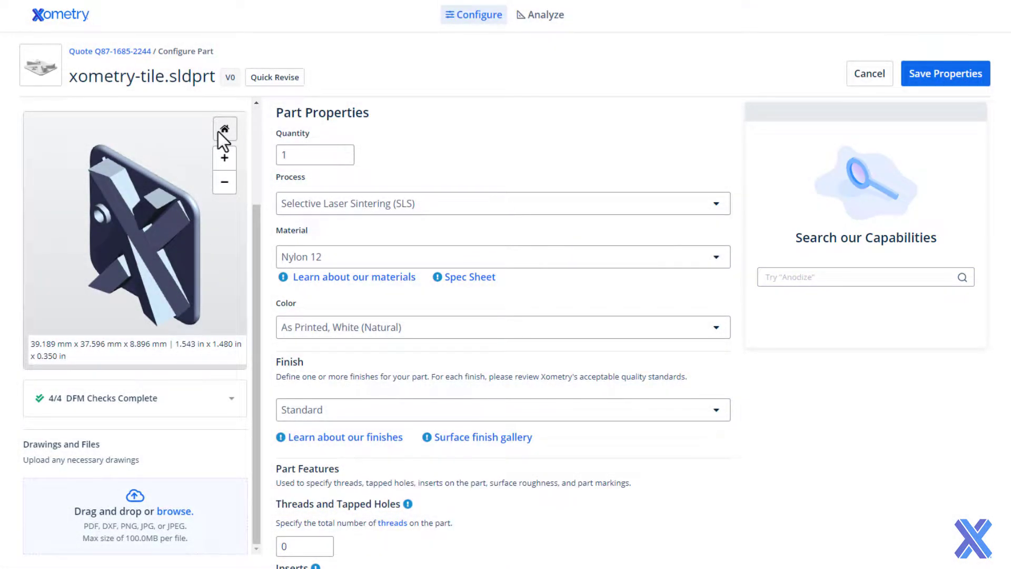
# - Set the process to Injection Molding with a quantity of 1000
pyautogui.click(341, 204)
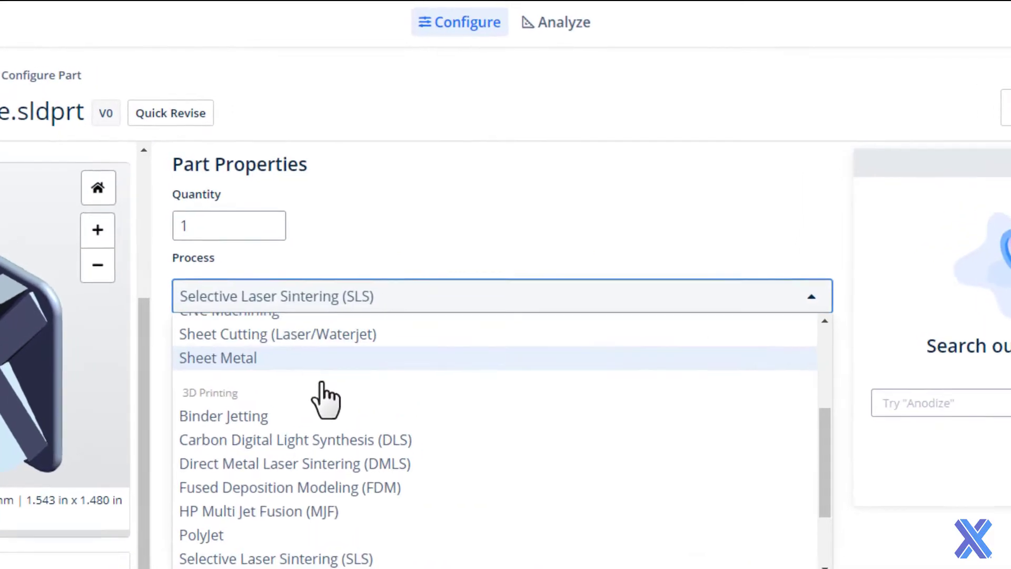
pyautogui.scroll(5, 328, 399)
pyautogui.click(344, 363)
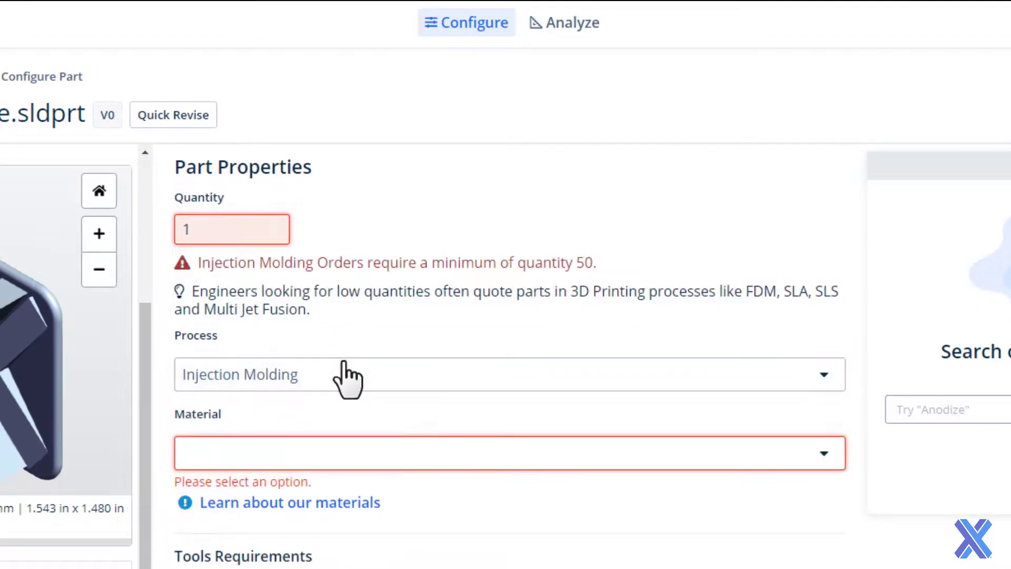
pyautogui.write('00')
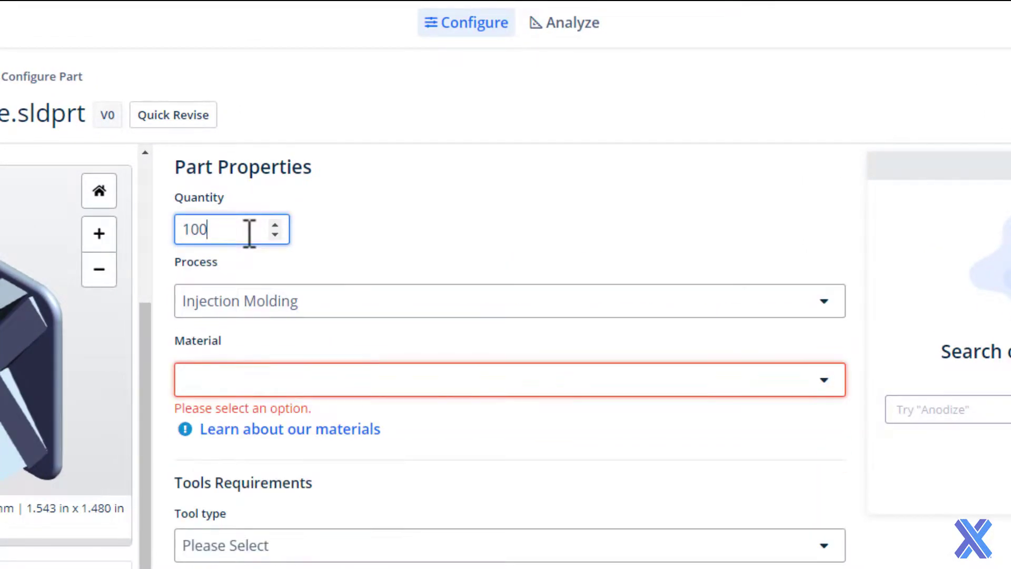
pyautogui.write('0')
pyautogui.click(460, 197)
pyautogui.scroll(-1, 460, 197)
# - Choose PC (Polycarbonate) in Blue with no filler as the material
pyautogui.click(450, 282)
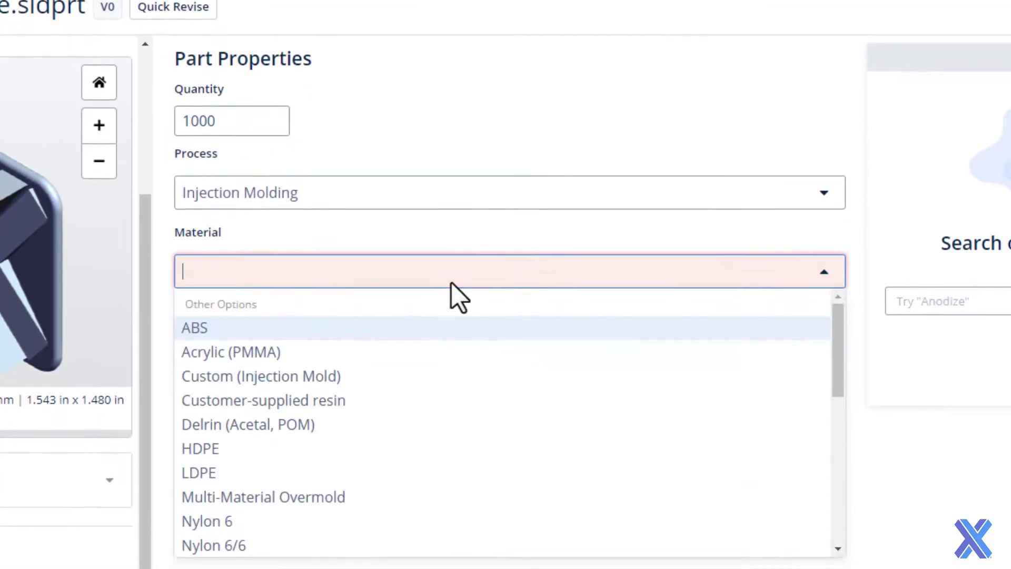
pyautogui.scroll(-5, 471, 320)
pyautogui.scroll(-2, 468, 309)
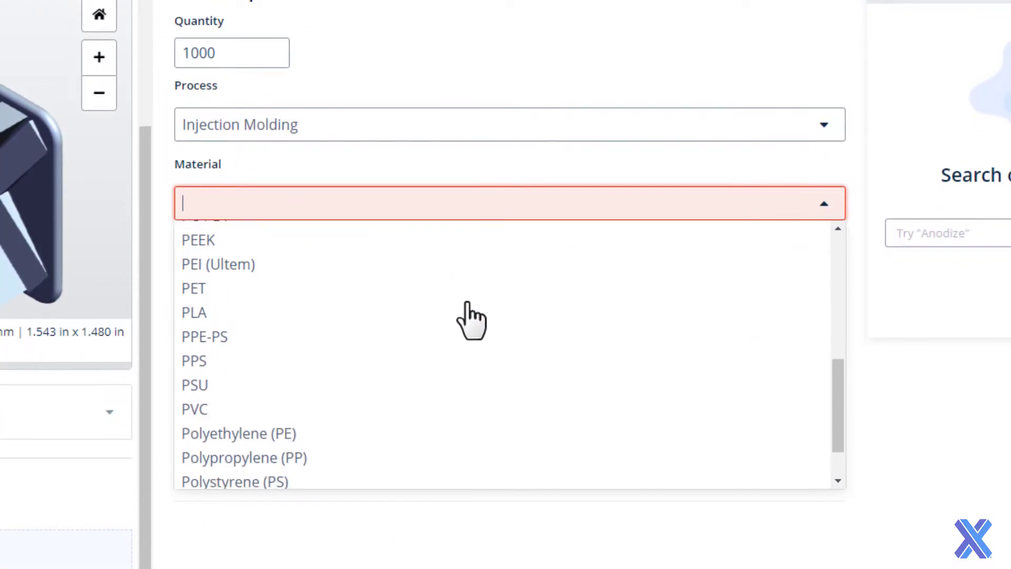
pyautogui.scroll(4, 467, 309)
pyautogui.click(441, 347)
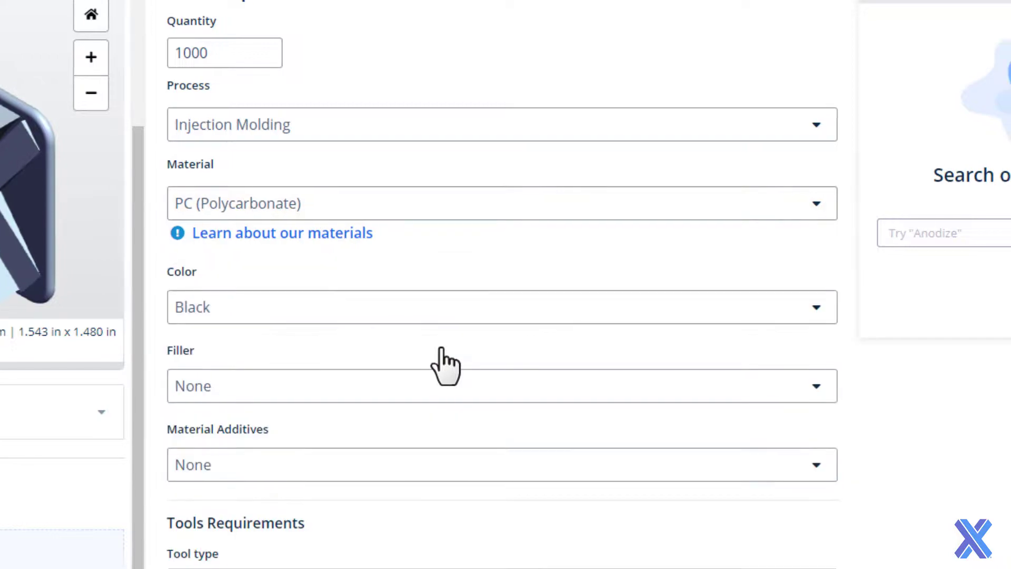
pyautogui.click(456, 311)
pyautogui.click(459, 349)
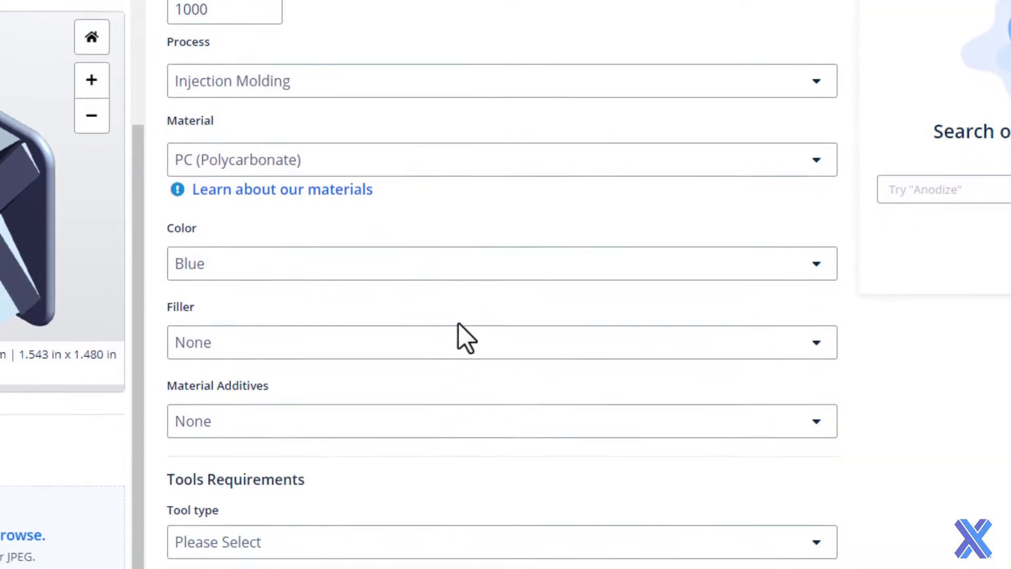
pyautogui.click(458, 325)
pyautogui.click(457, 304)
pyautogui.click(455, 371)
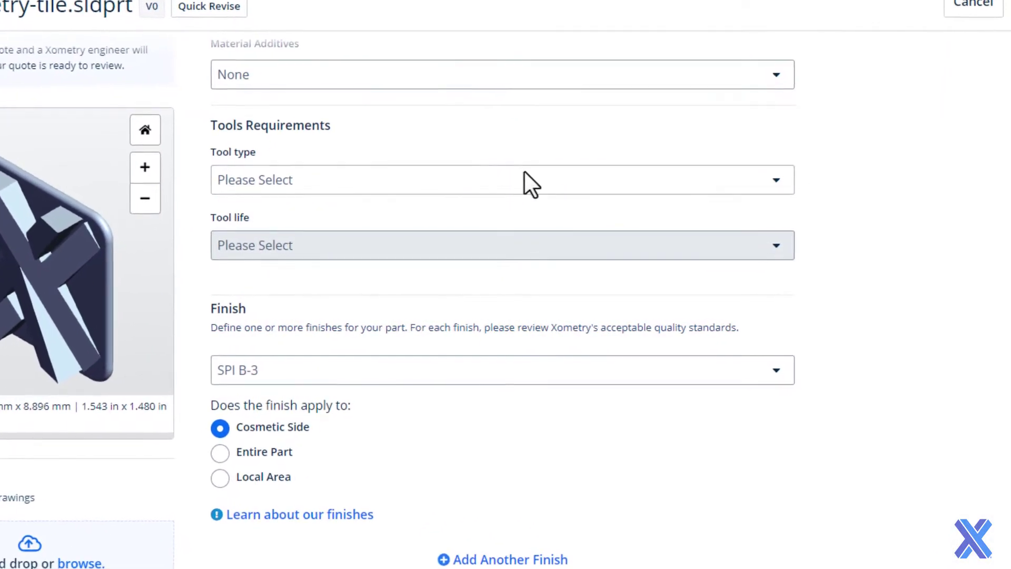
# - Select a Prototype Tool with up to 5,000 units tool life and an SPI A-3 finish
pyautogui.click(525, 187)
pyautogui.click(520, 203)
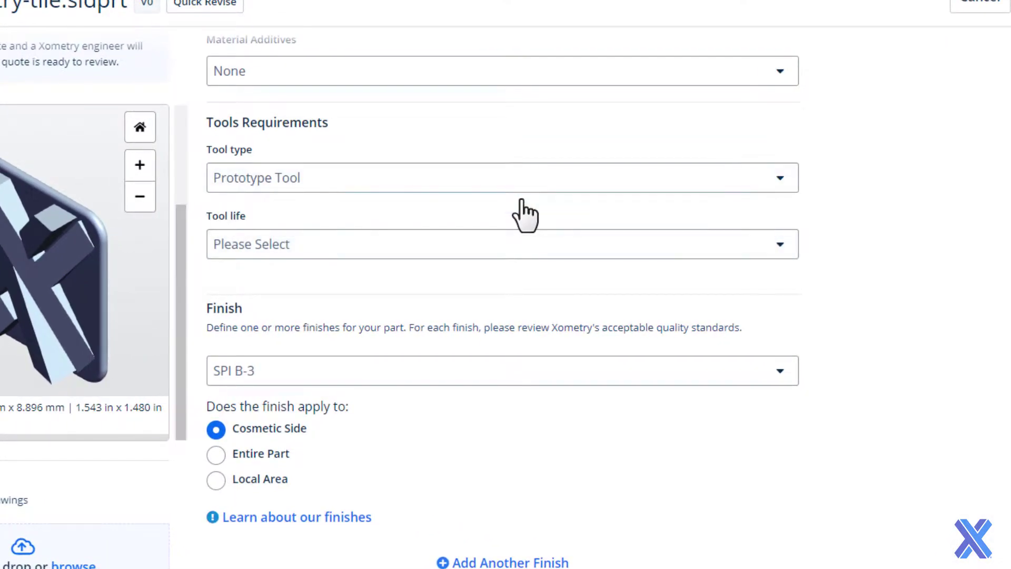
pyautogui.click(514, 243)
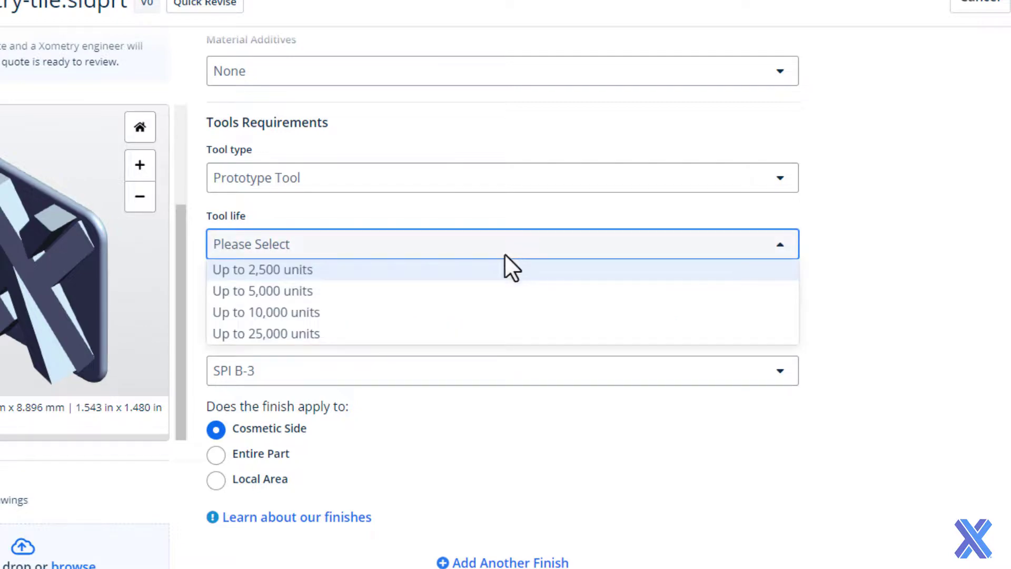
pyautogui.click(493, 294)
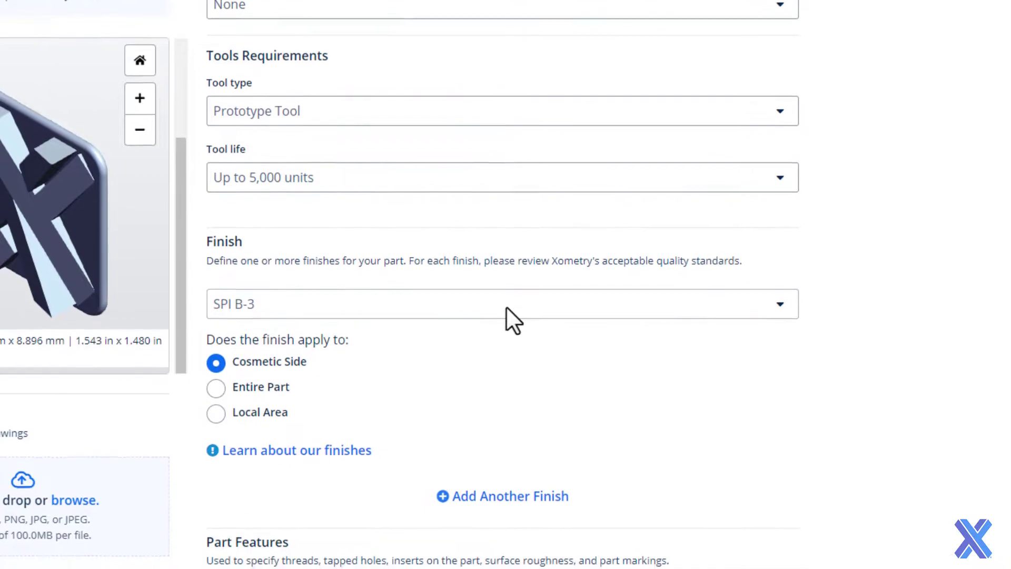
pyautogui.click(506, 300)
pyautogui.scroll(-1, 490, 435)
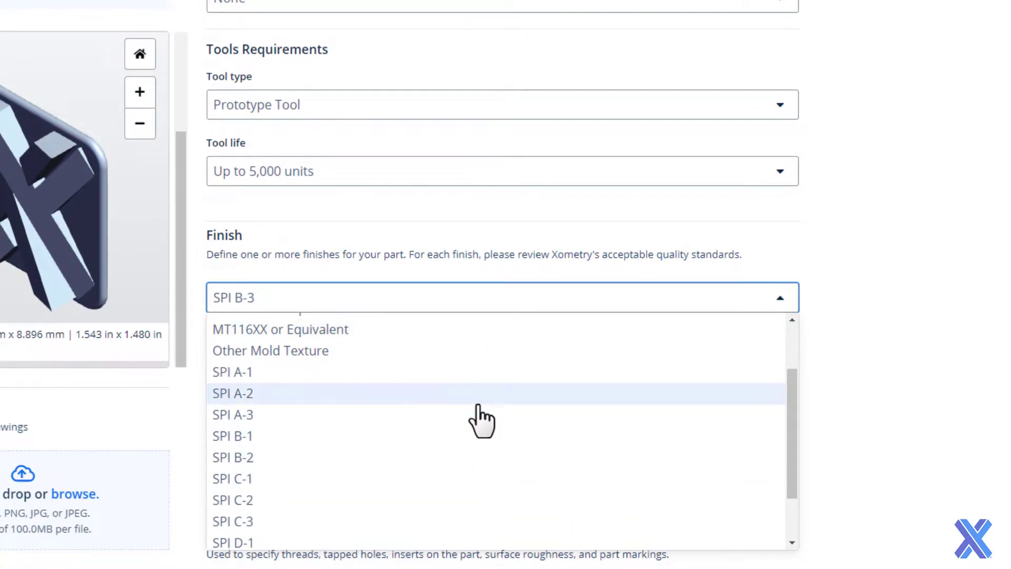
pyautogui.click(483, 414)
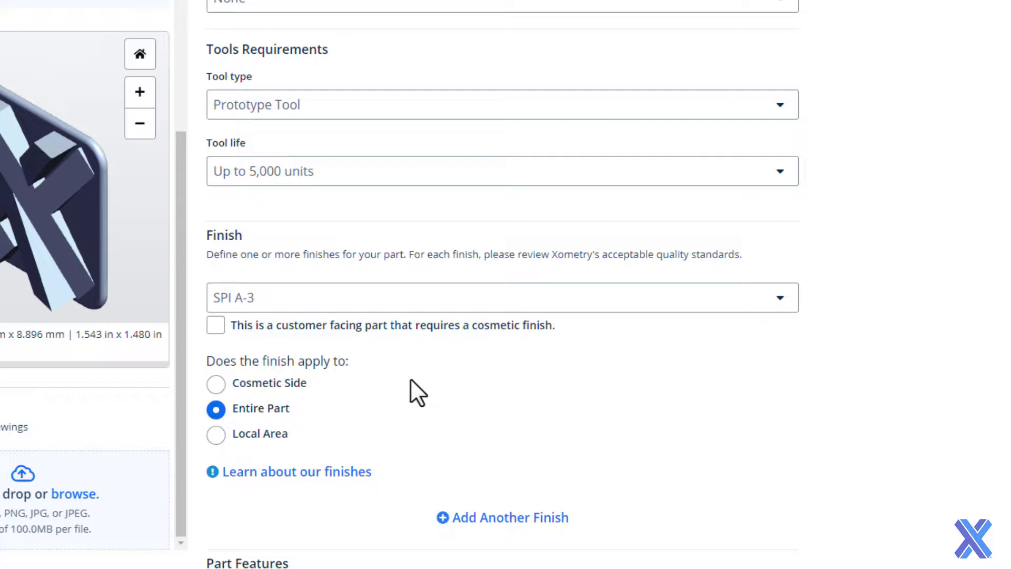
pyautogui.scroll(-1, 493, 376)
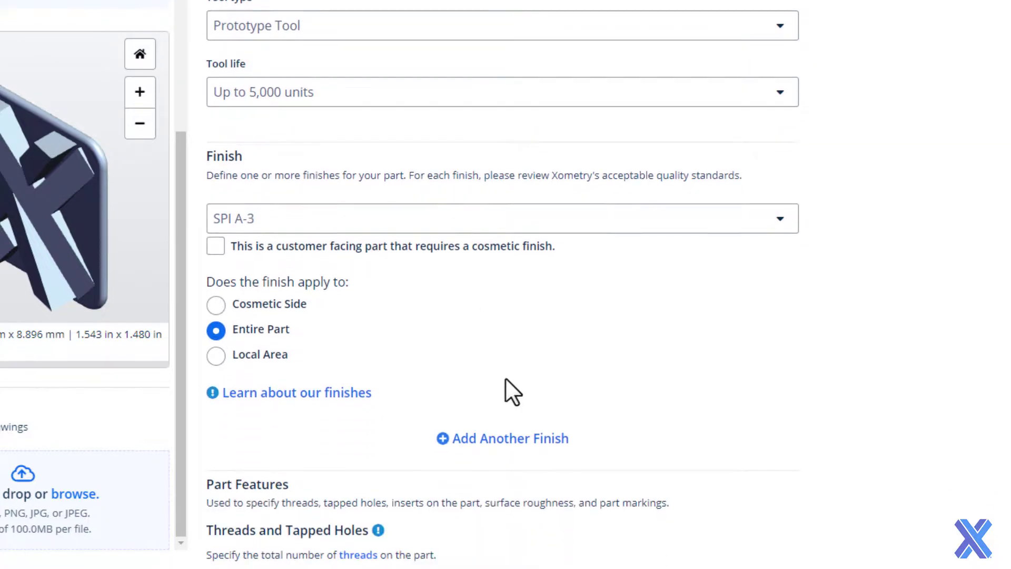
pyautogui.scroll(-2, 505, 377)
pyautogui.scroll(-3, 505, 377)
pyautogui.scroll(-1, 504, 377)
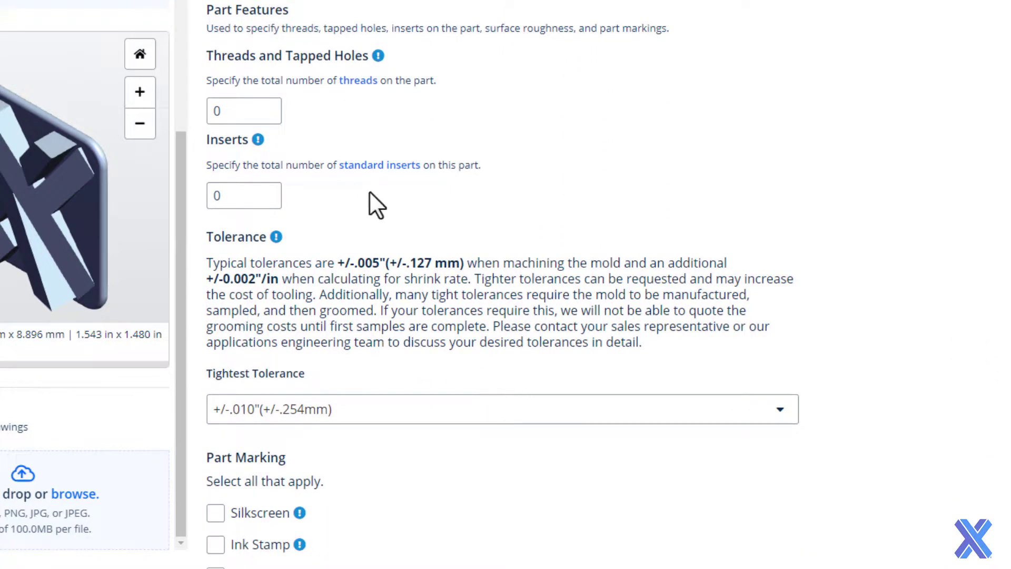
# - Enter 1 threaded hole and review the tightest tolerance choices
pyautogui.doubleClick(216, 111)
pyautogui.write('1')
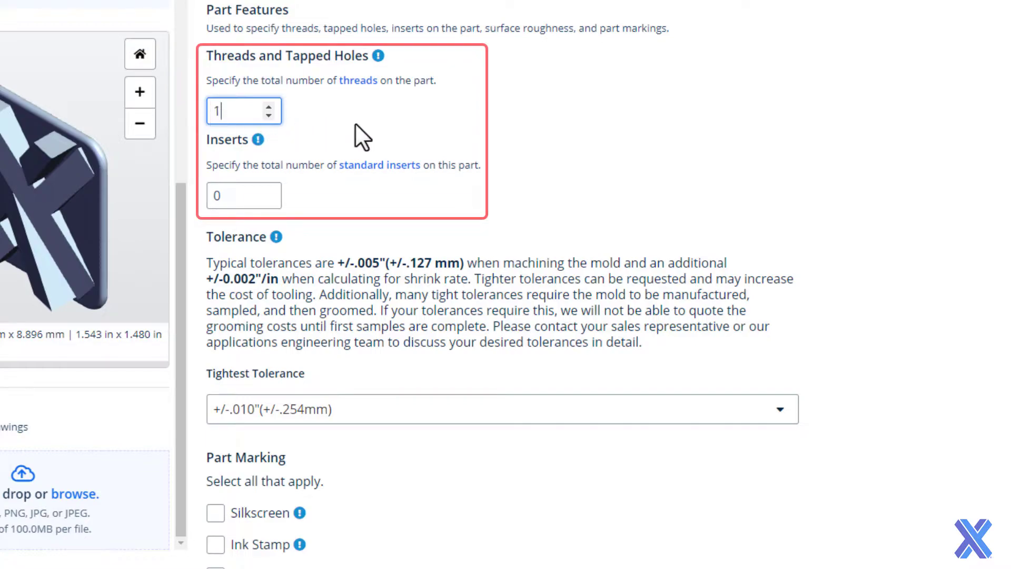
pyautogui.click(363, 124)
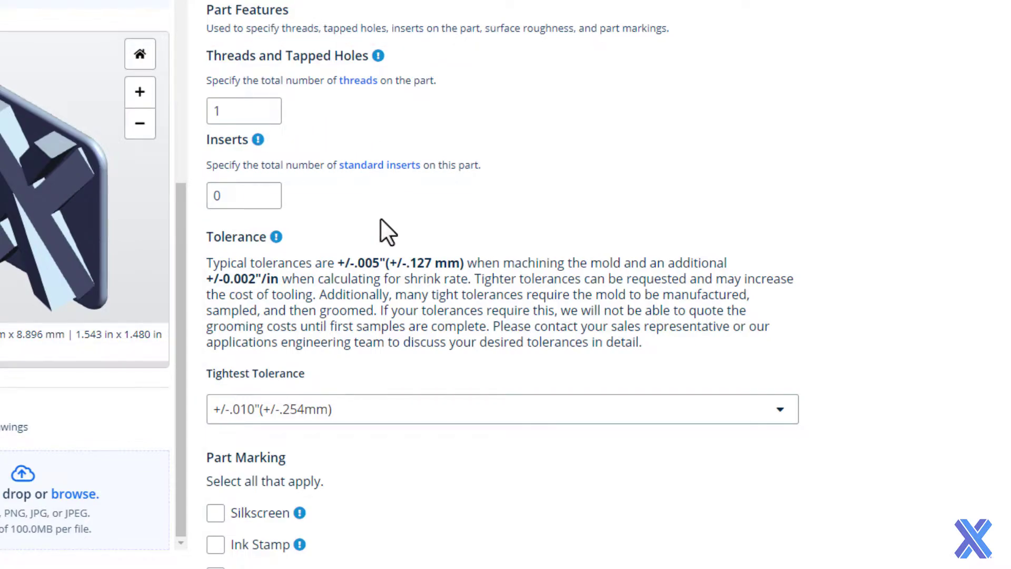
pyautogui.click(412, 409)
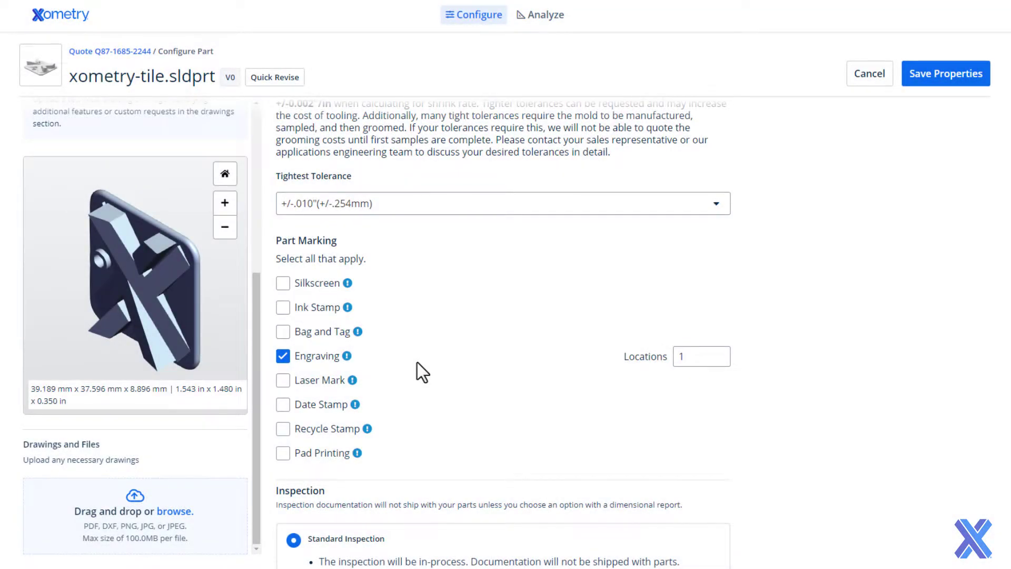
# - Attach the X_Tile.pdf drawing to the part
pyautogui.click(175, 513)
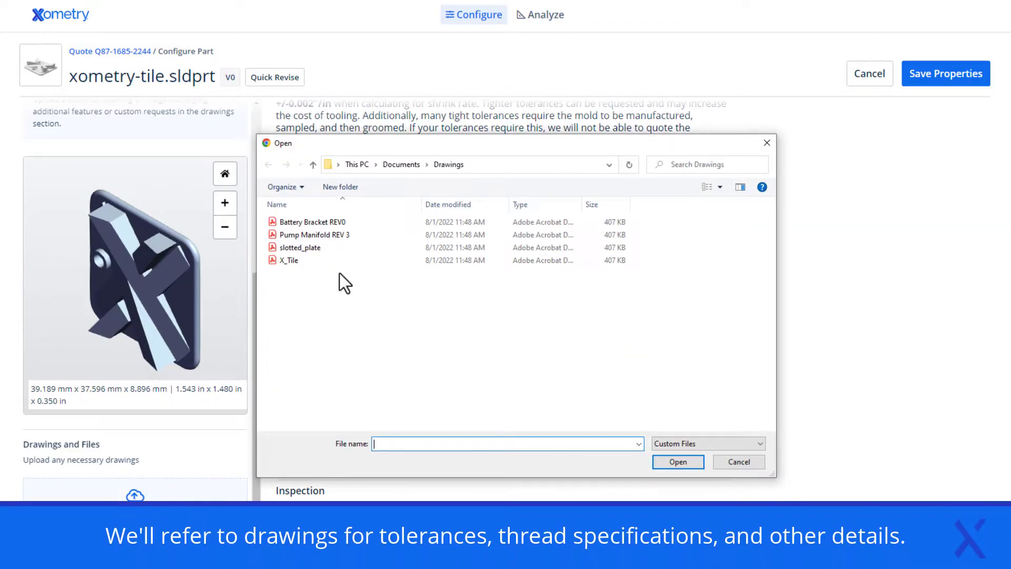
pyautogui.click(350, 262)
pyautogui.click(672, 461)
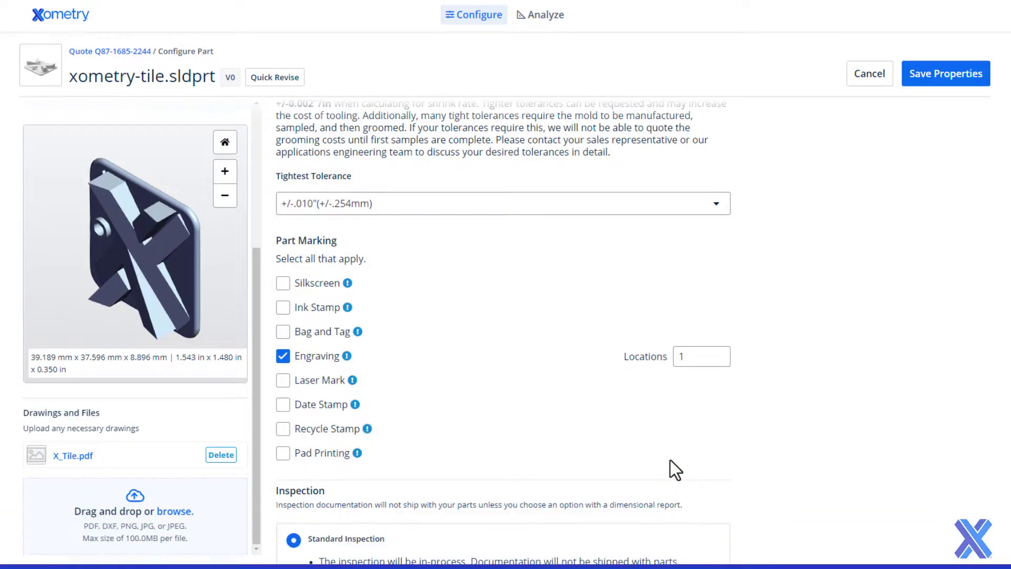
pyautogui.scroll(-3, 671, 469)
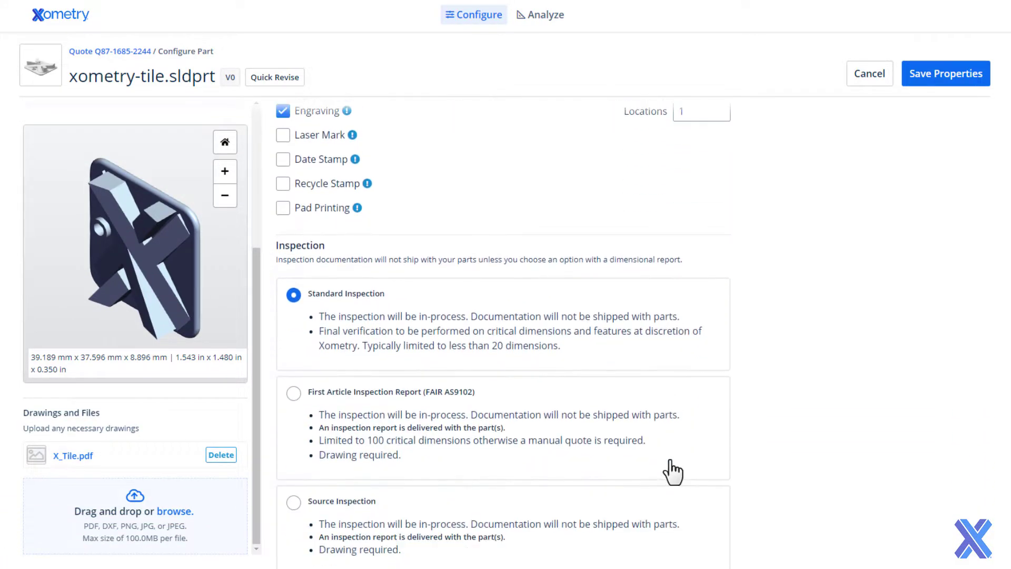
pyautogui.scroll(-2, 656, 419)
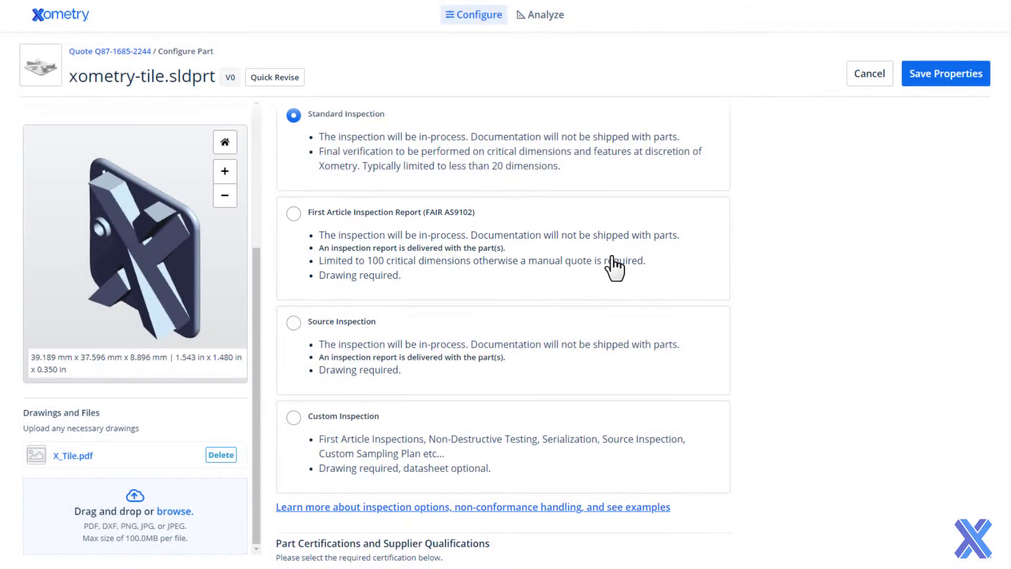
pyautogui.scroll(-1, 614, 267)
pyautogui.scroll(-2, 615, 268)
pyautogui.scroll(-1, 615, 267)
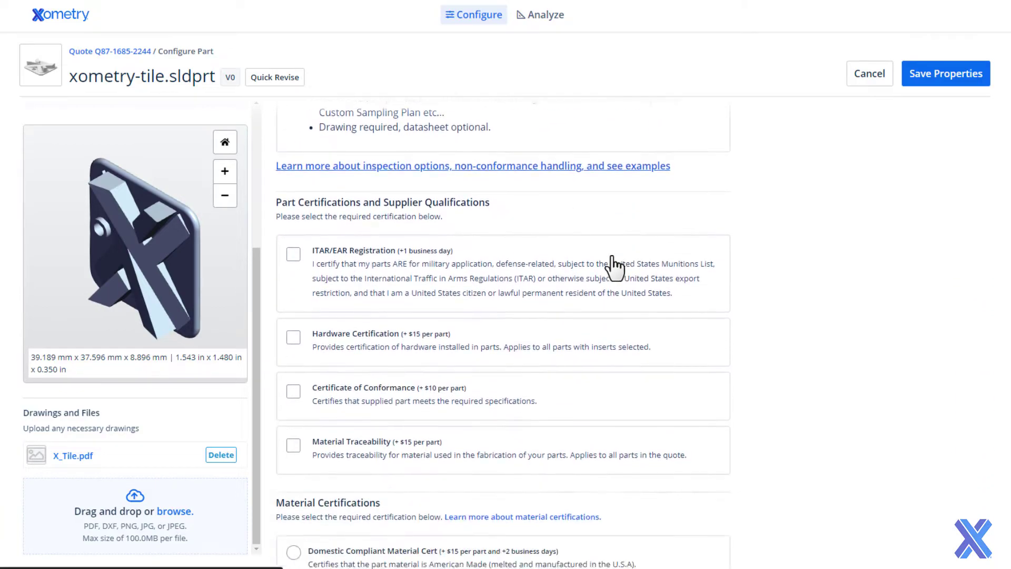
pyautogui.scroll(-1, 615, 267)
pyautogui.scroll(-1, 446, 317)
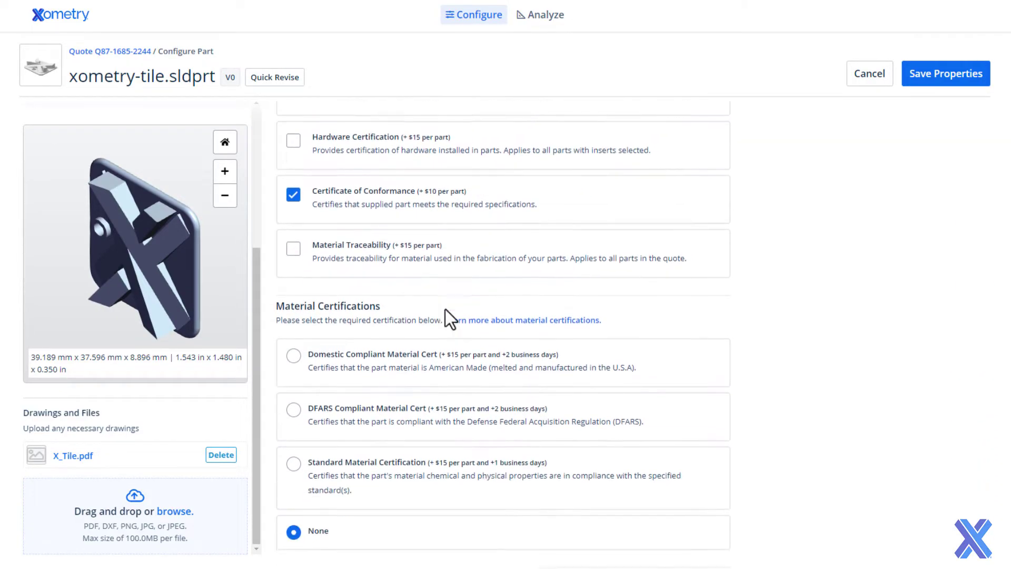
pyautogui.scroll(-1, 444, 309)
pyautogui.scroll(-1, 451, 323)
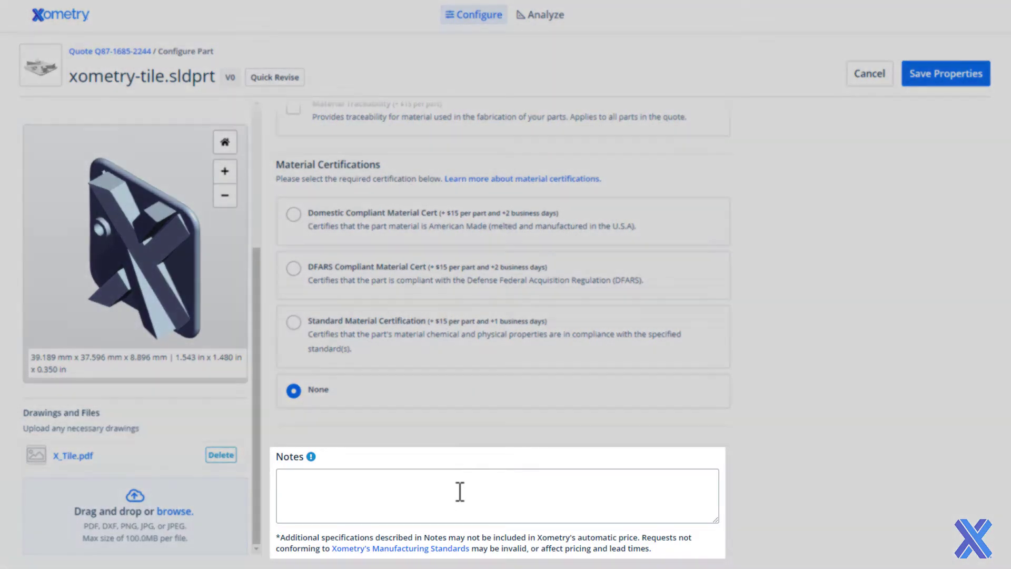
# - Activate the Notes field to add notes for the part
pyautogui.click(460, 491)
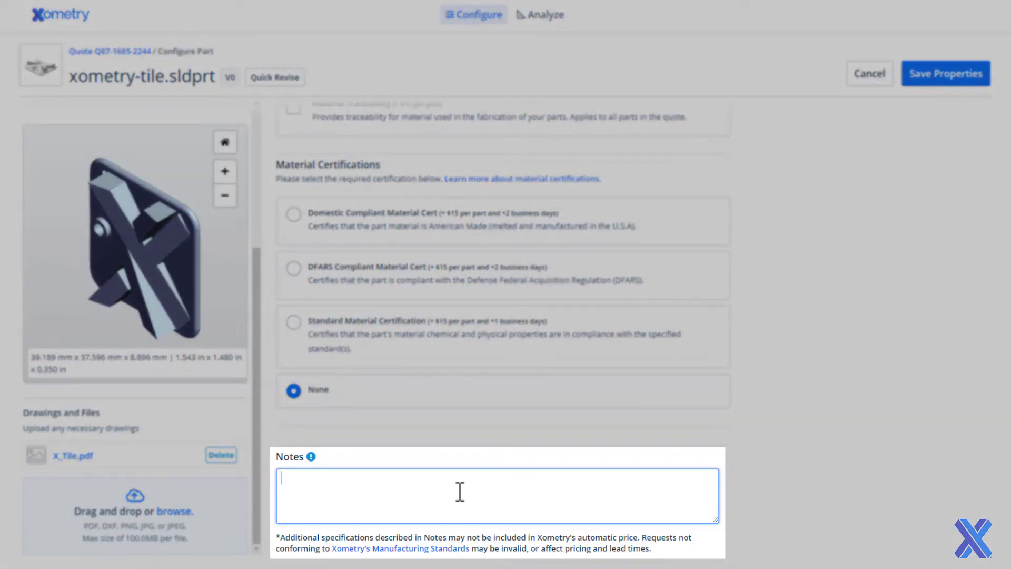